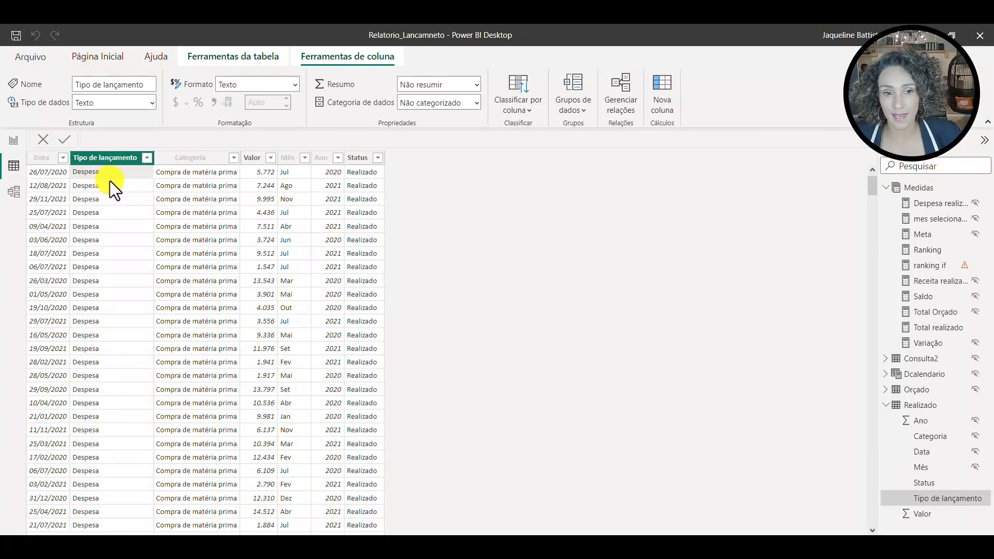
# Add a calculated column to the Realizado table and name it Valor corrigido in its formula
pyautogui.click(266, 173)
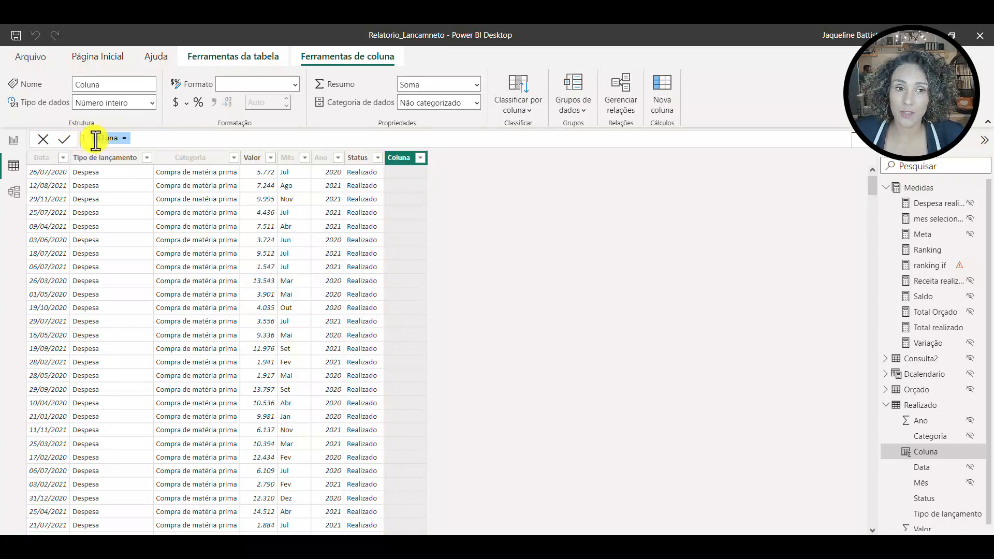
pyautogui.press('BackSpace')
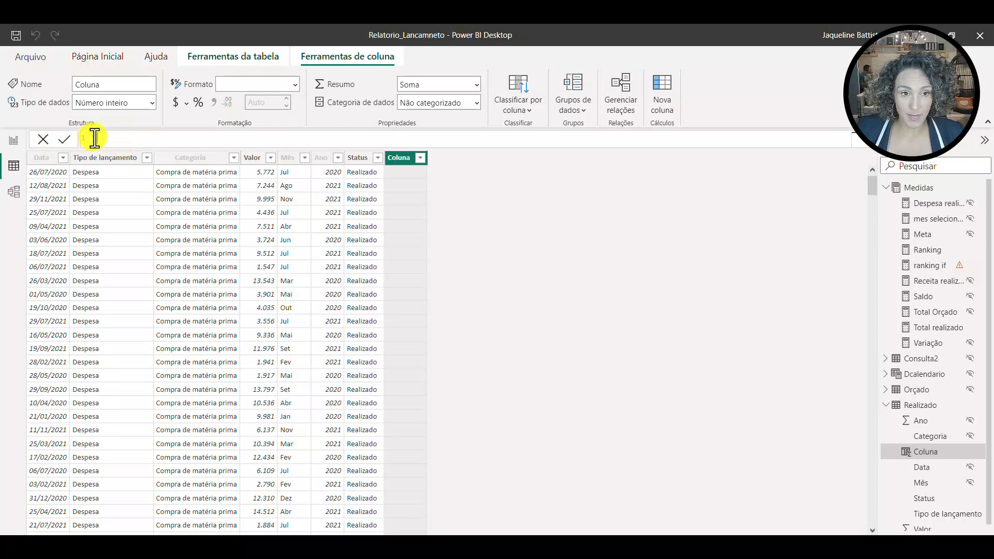
pyautogui.write('Valor co')
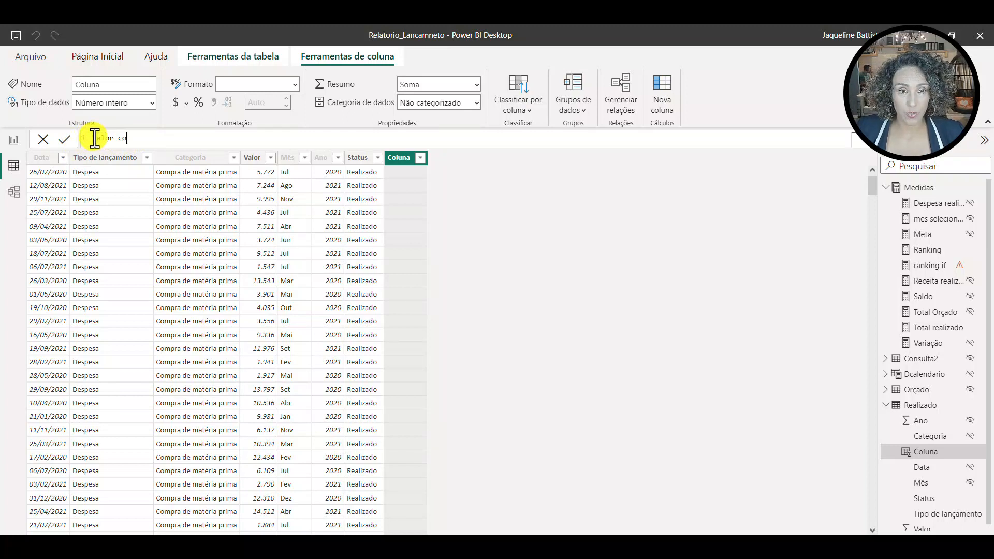
pyautogui.write('rrigido')
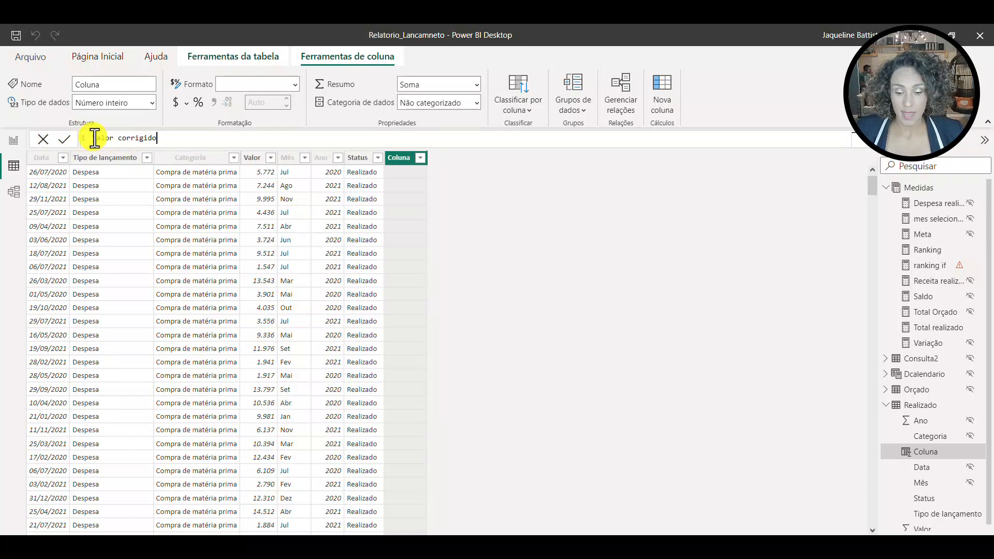
pyautogui.write(' =')
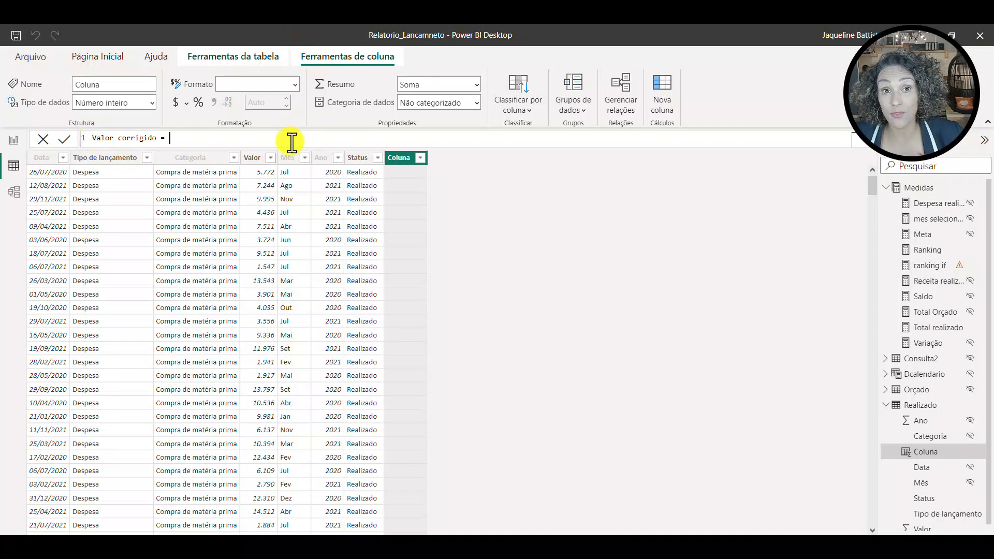
# Begin the Valor corrigido formula with an IF function, leaving its parenthesis open for the arguments
pyautogui.write('i')
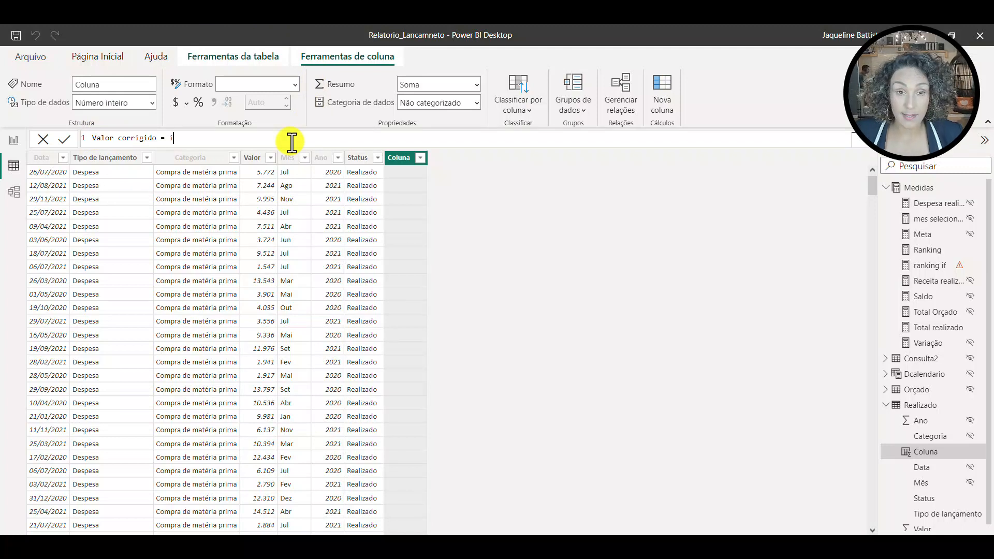
pyautogui.write('f(')
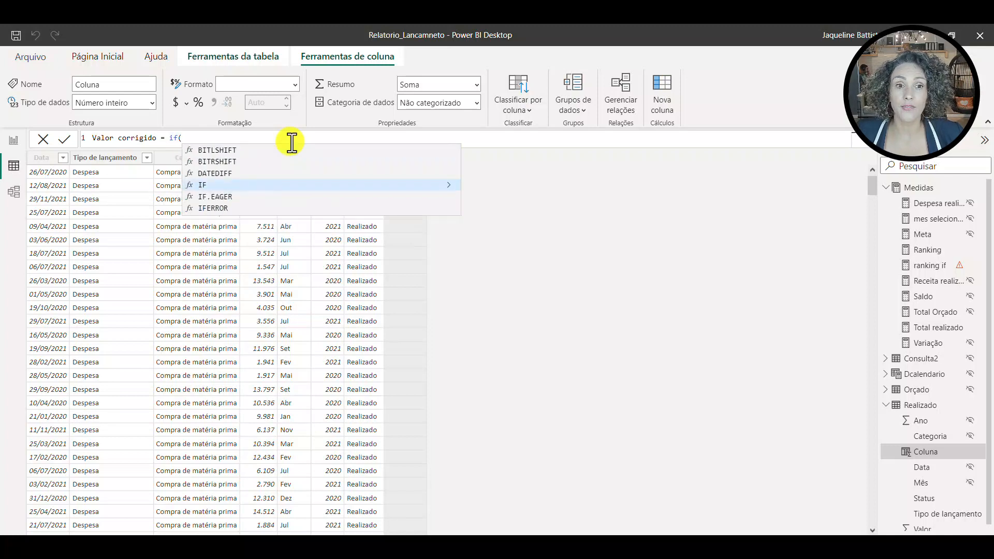
pyautogui.click(232, 185)
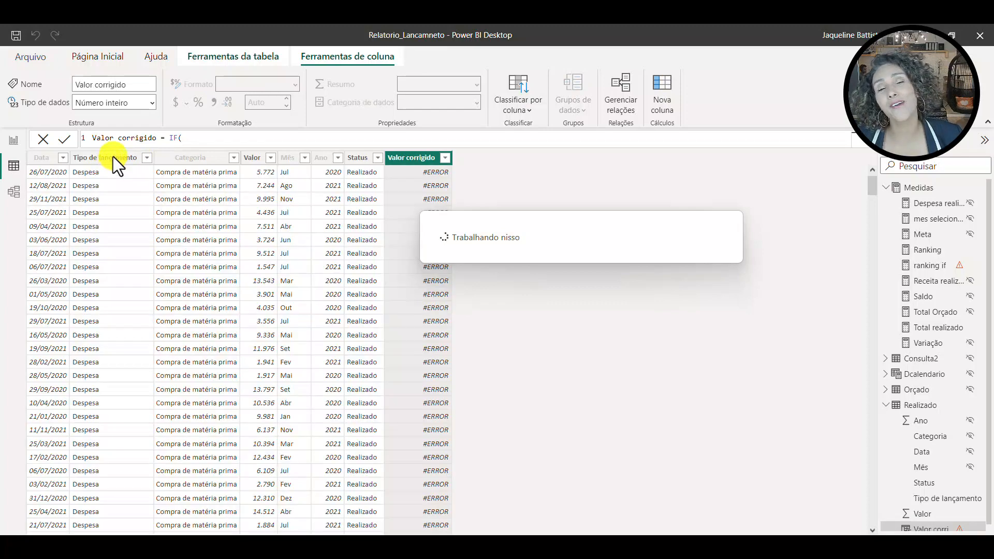
pyautogui.click(215, 137)
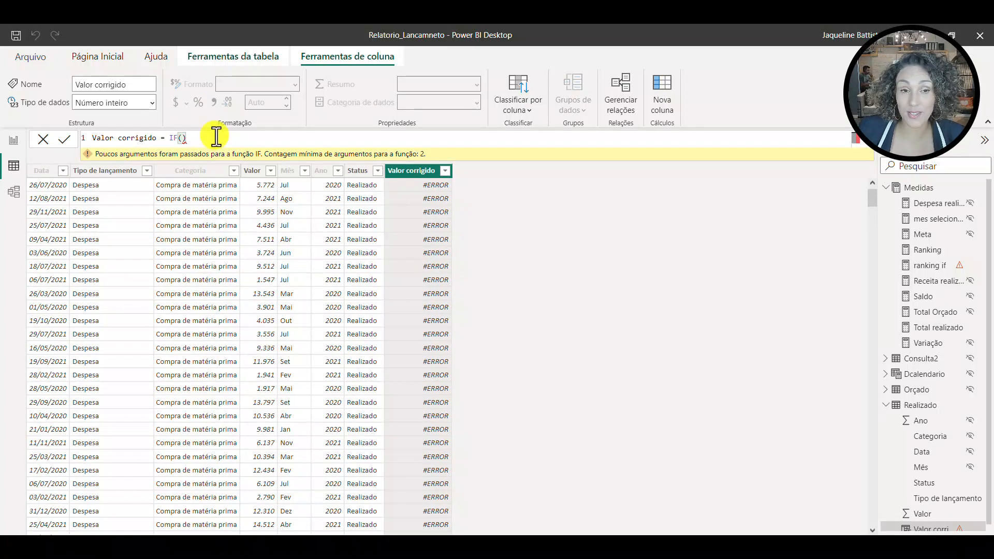
pyautogui.press('BackSpace')
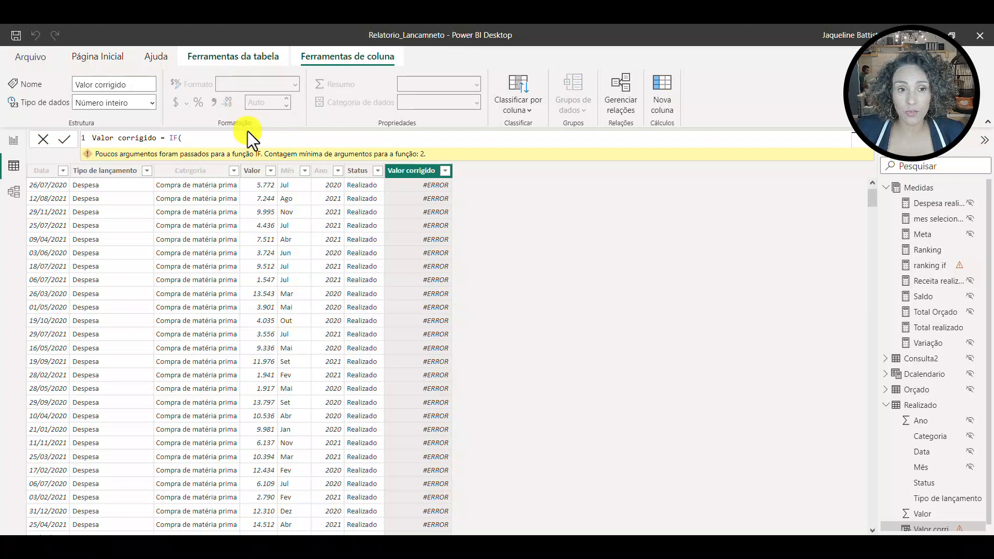
pyautogui.write('rea')
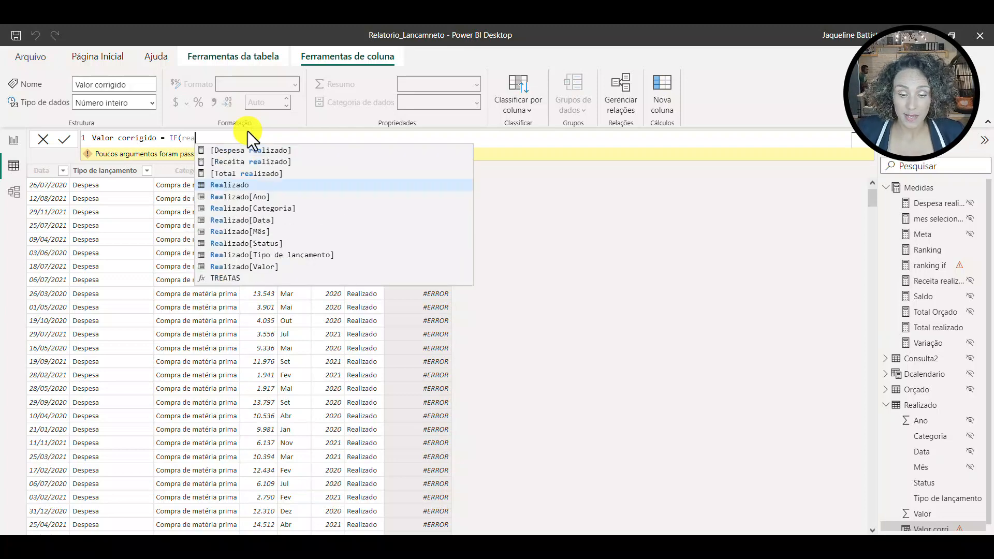
pyautogui.write('li')
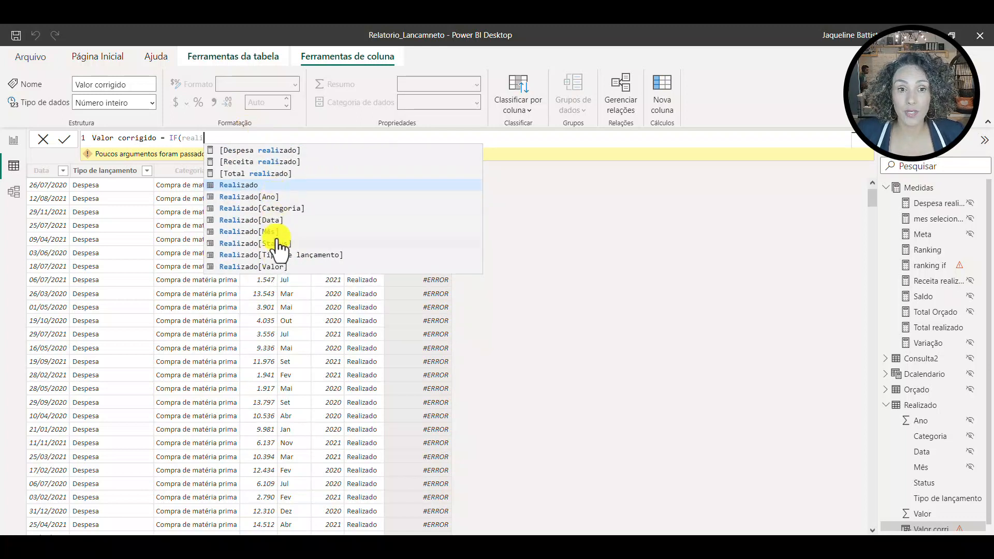
pyautogui.write('zas')
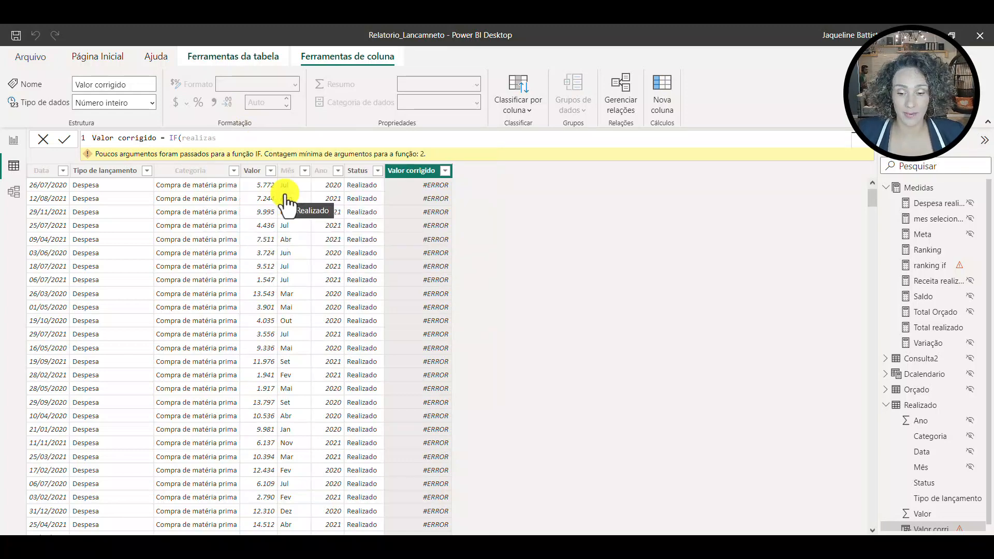
pyautogui.press('BackSpace')
pyautogui.write('d')
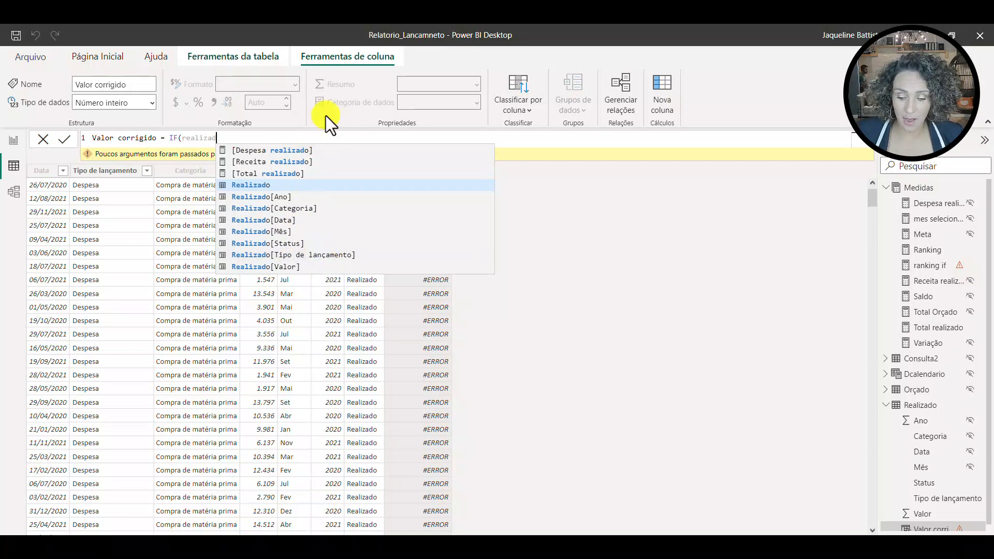
pyautogui.press('BackSpace')
pyautogui.press('BackSpace')
pyautogui.press('BackSpace')
pyautogui.press('BackSpace')
pyautogui.press('BackSpace')
pyautogui.press('BackSpace')
pyautogui.press('BackSpace')
pyautogui.press('BackSpace')
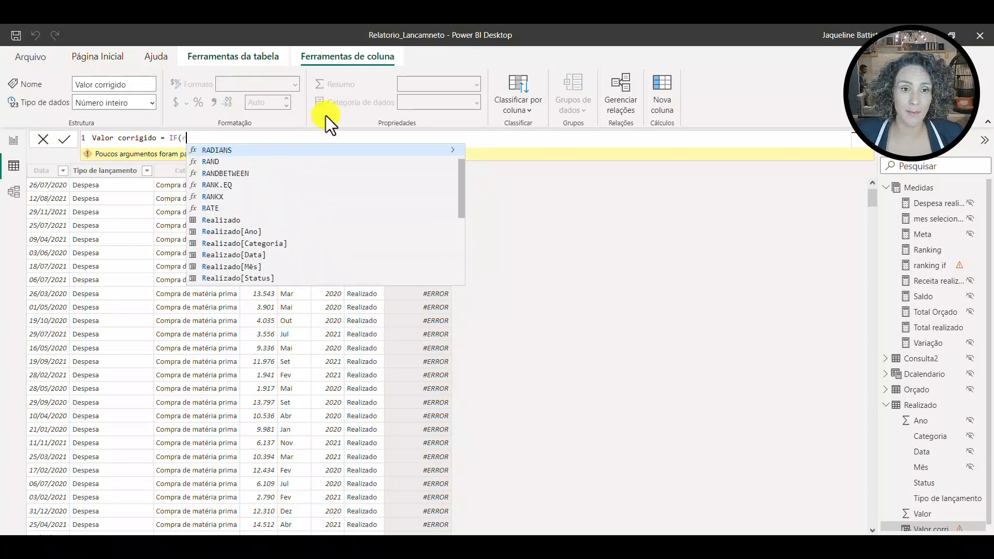
# Set the IF condition to Realizado[Tipo de lançamento] = "Despesa"
pyautogui.write('tipo')
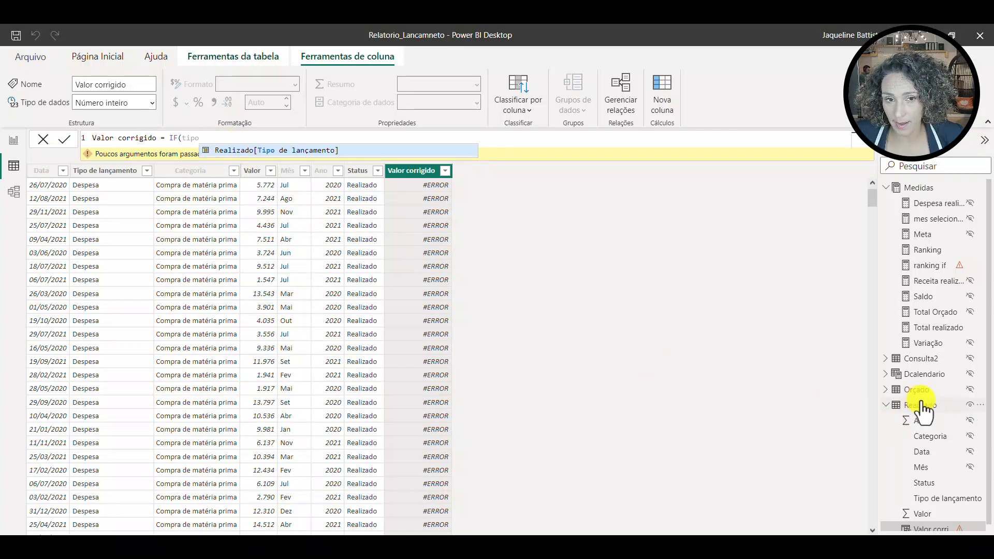
pyautogui.click(328, 152)
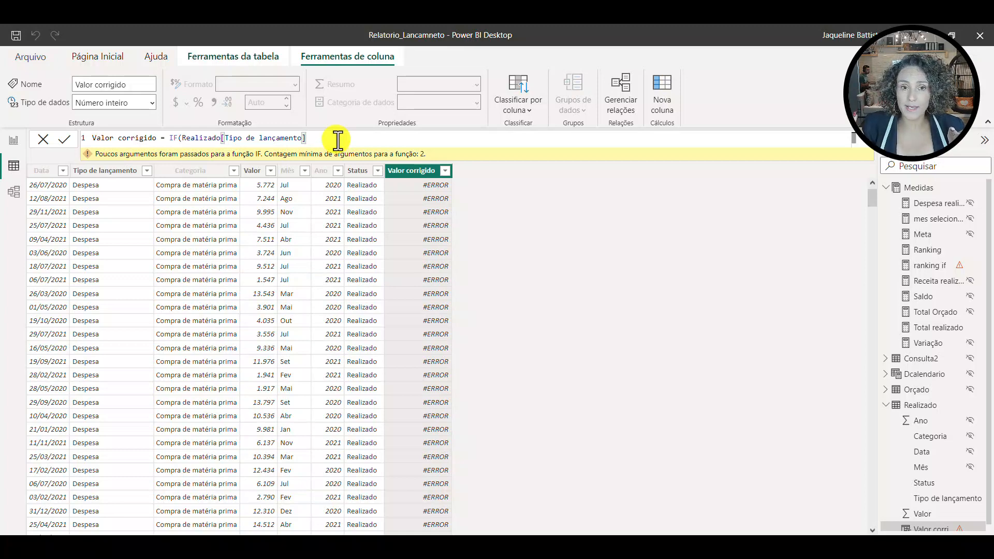
pyautogui.write('=')
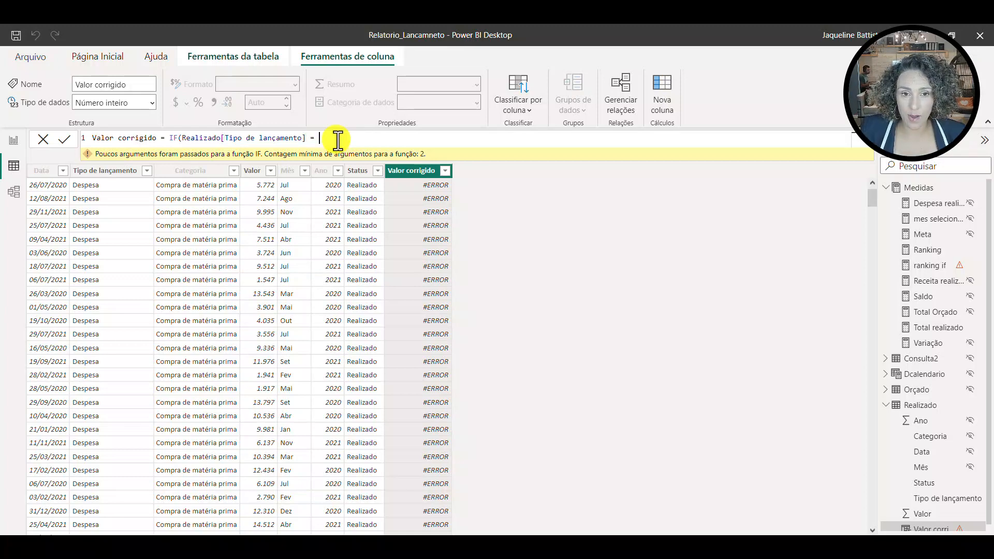
pyautogui.write(' "De')
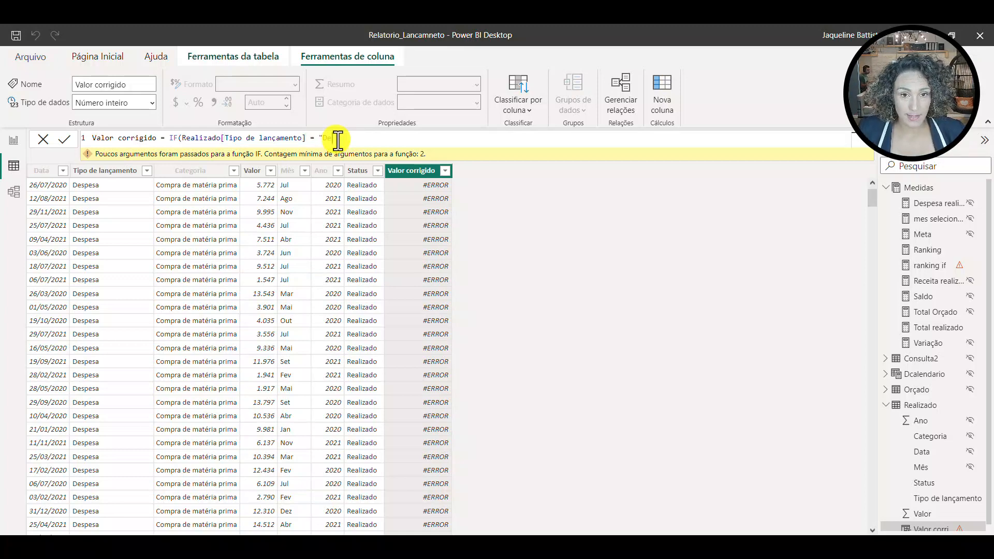
pyautogui.write('spesa')
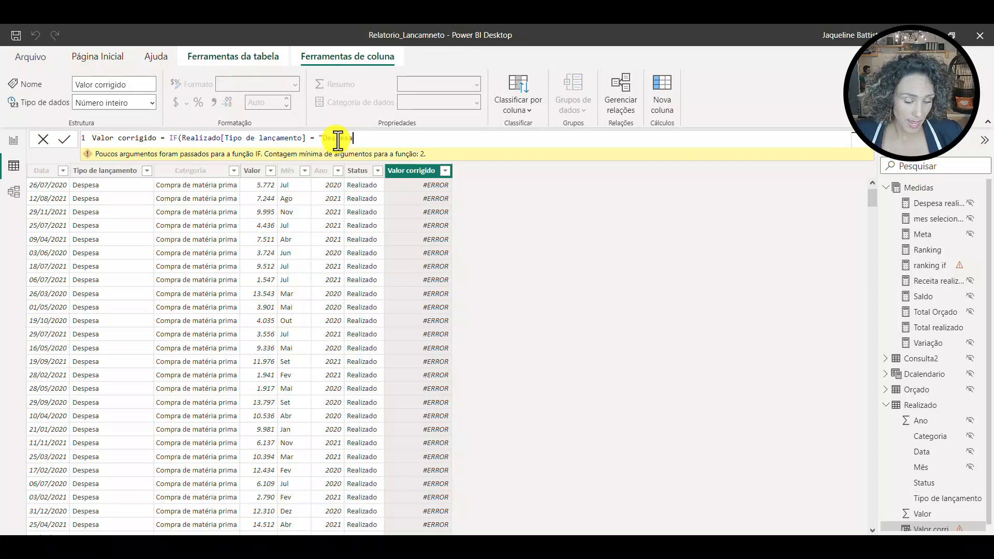
pyautogui.write('"')
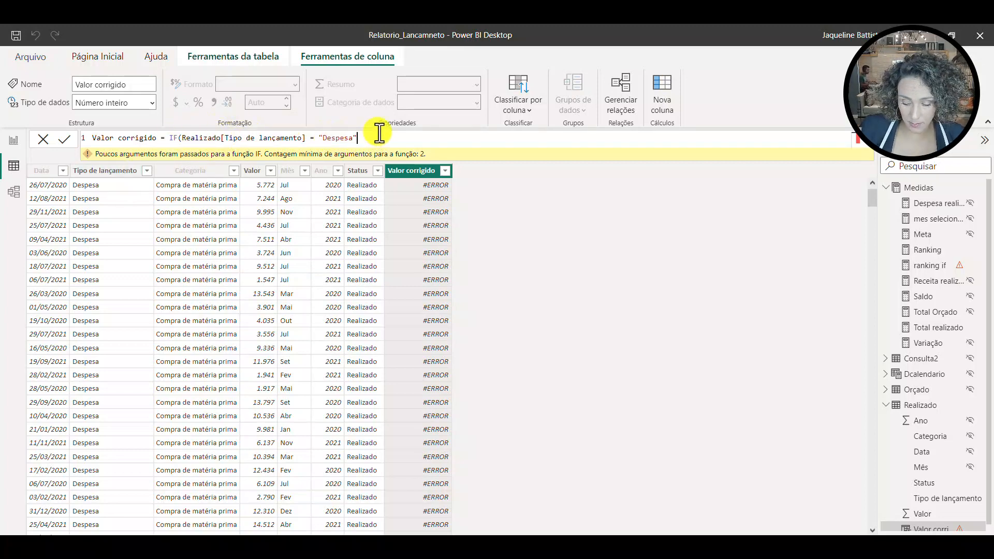
# Set the IF function's true result to Realizado[Valor]*-1
pyautogui.write(',')
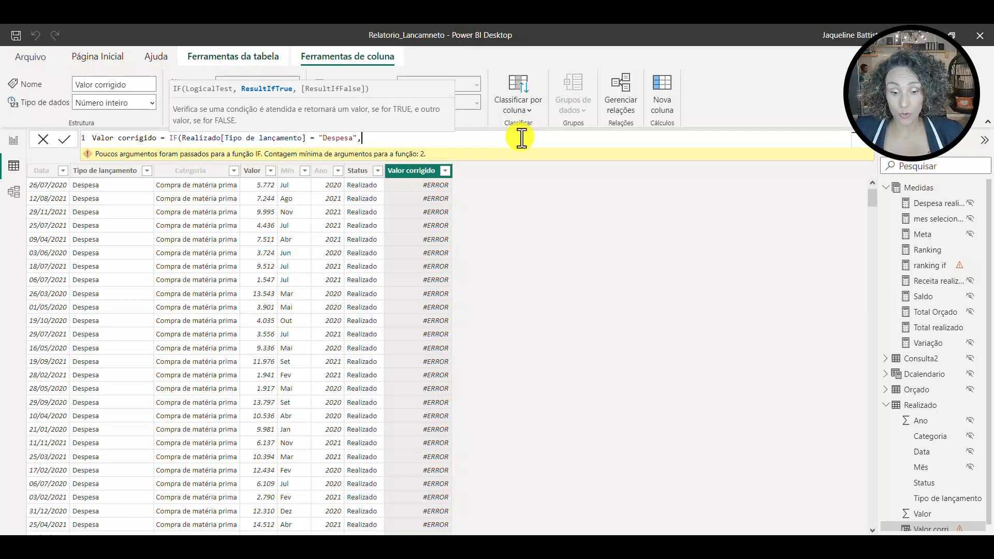
pyautogui.write('val')
pyautogui.write('or')
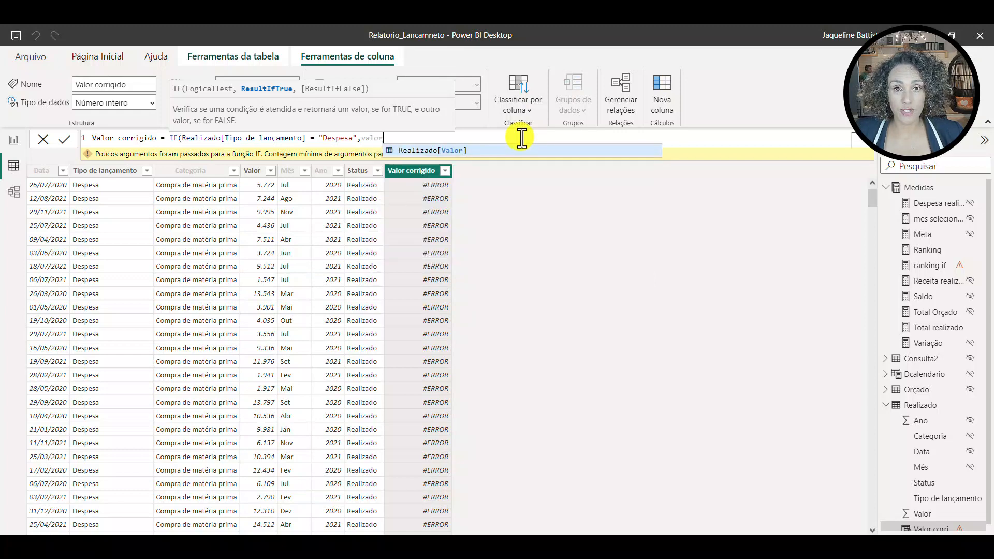
pyautogui.press('Tab')
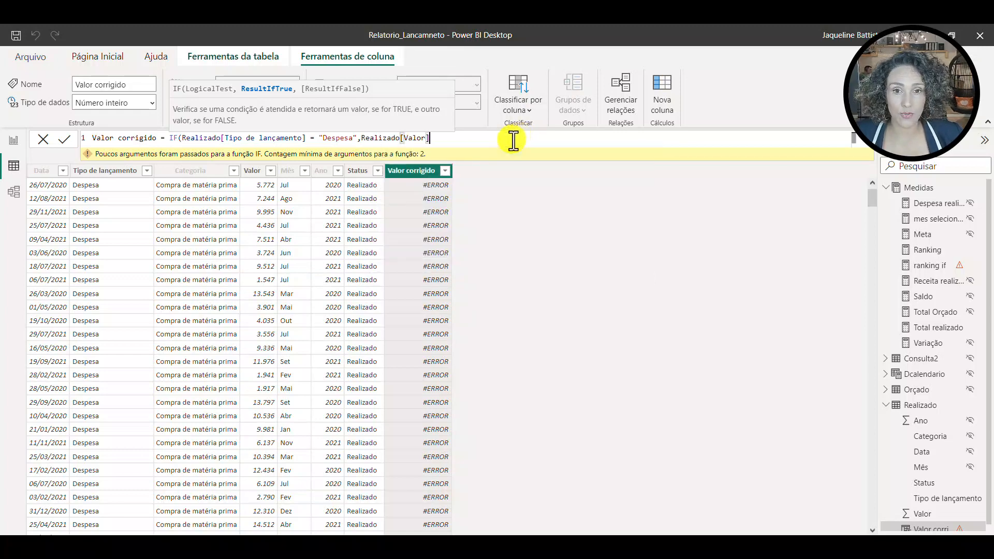
pyautogui.write('*')
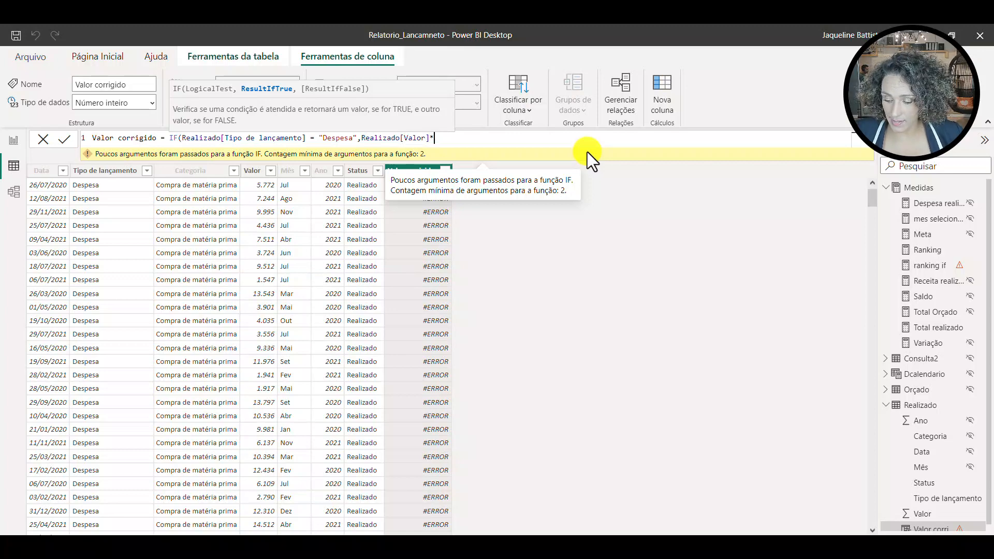
pyautogui.write('-1')
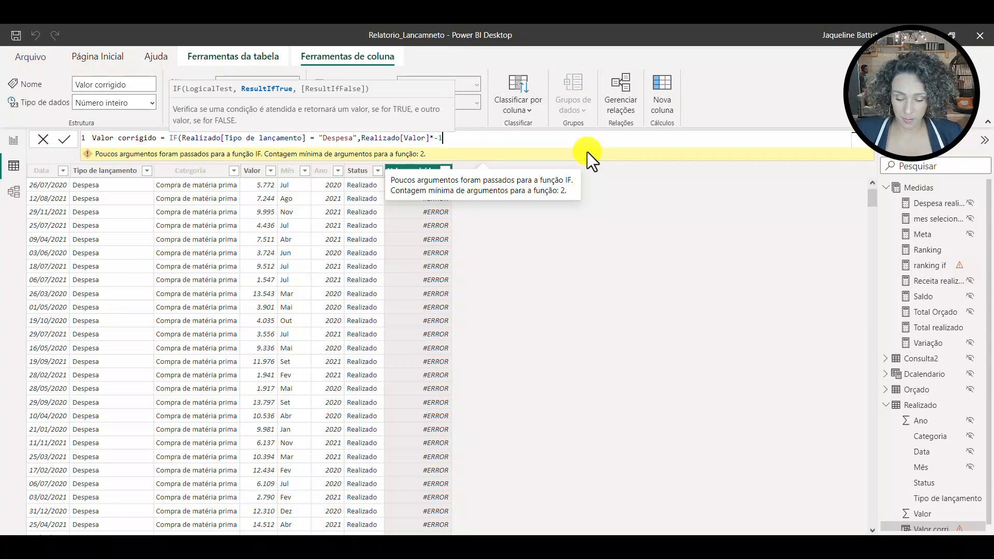
# Set the IF function's false result to Realizado[Valor], close the function and commit the Valor corrigido formula
pyautogui.write(',')
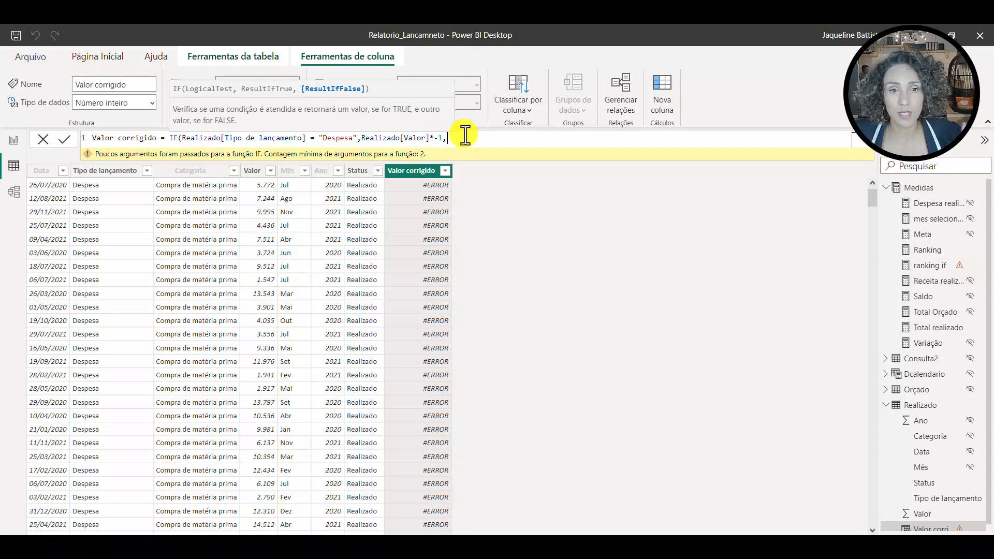
pyautogui.write('valo')
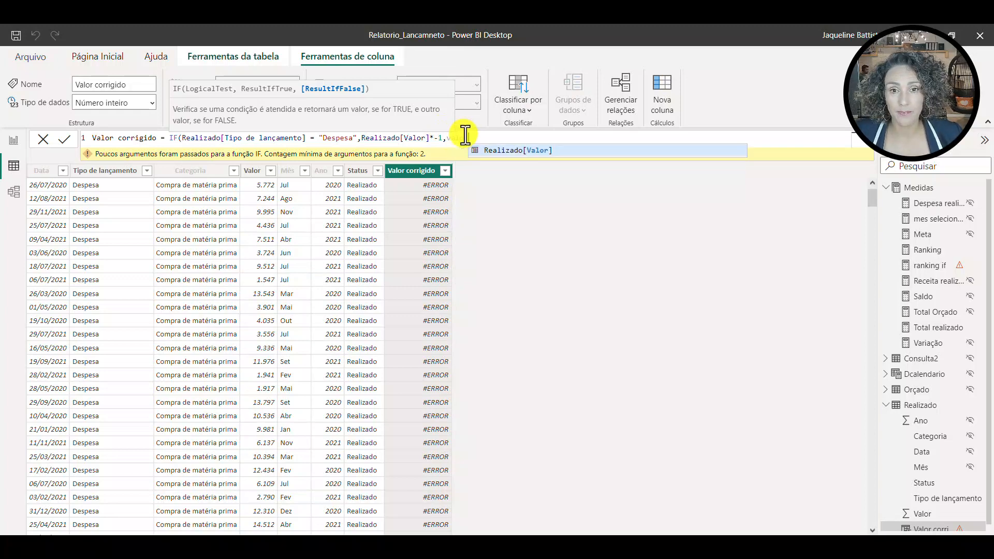
pyautogui.press('Tab')
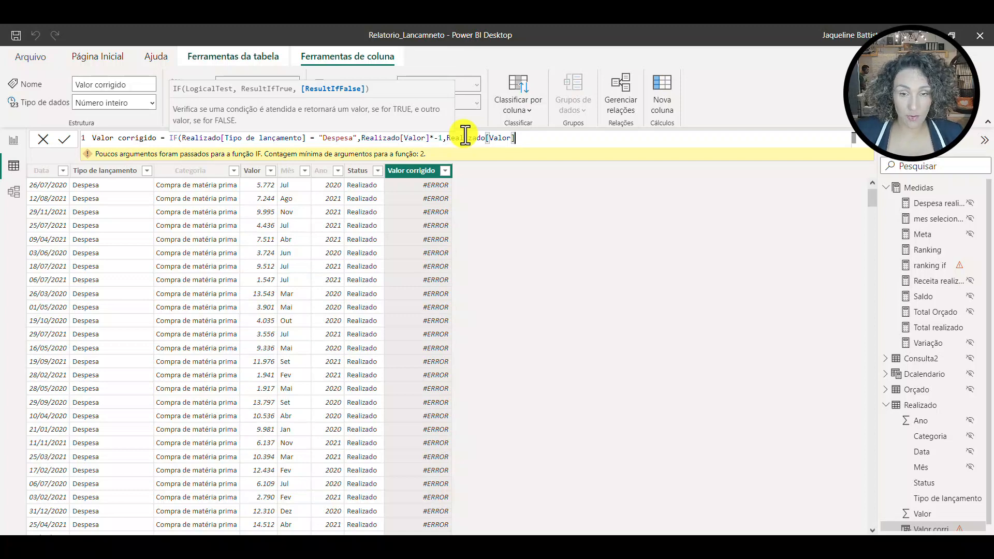
pyautogui.write(')')
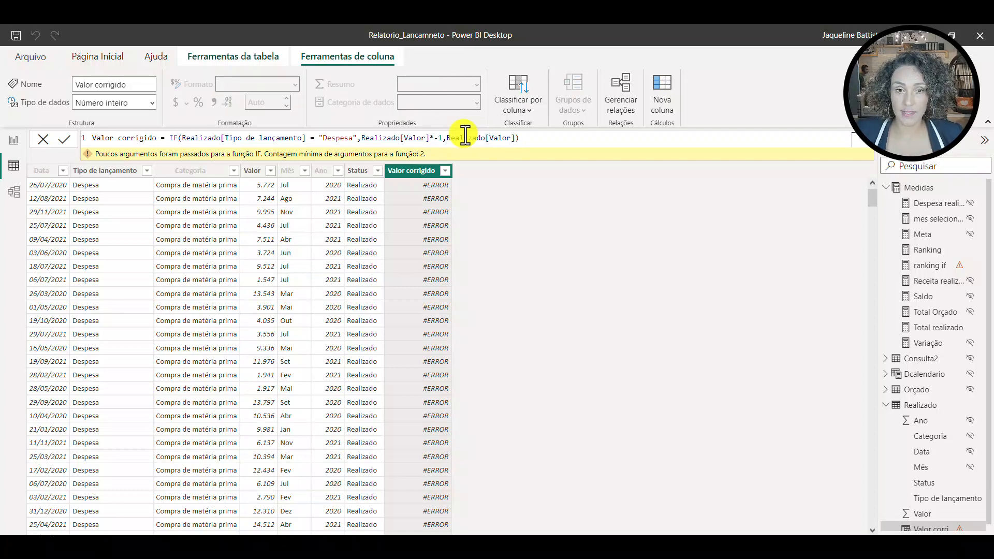
pyautogui.press('Return')
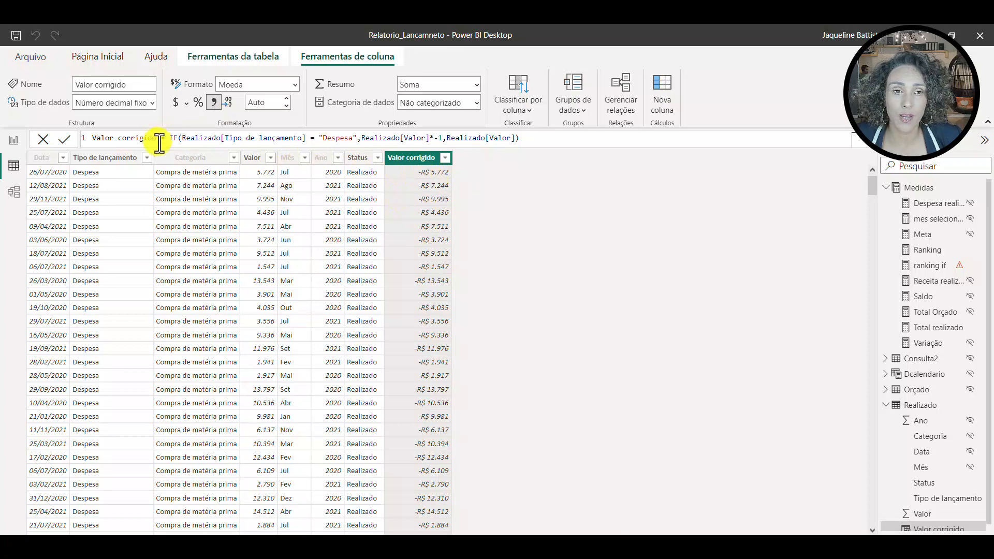
# Filter the Tipo de lançamento column to exclude Despesa and keep only the Receita rows
pyautogui.click(147, 158)
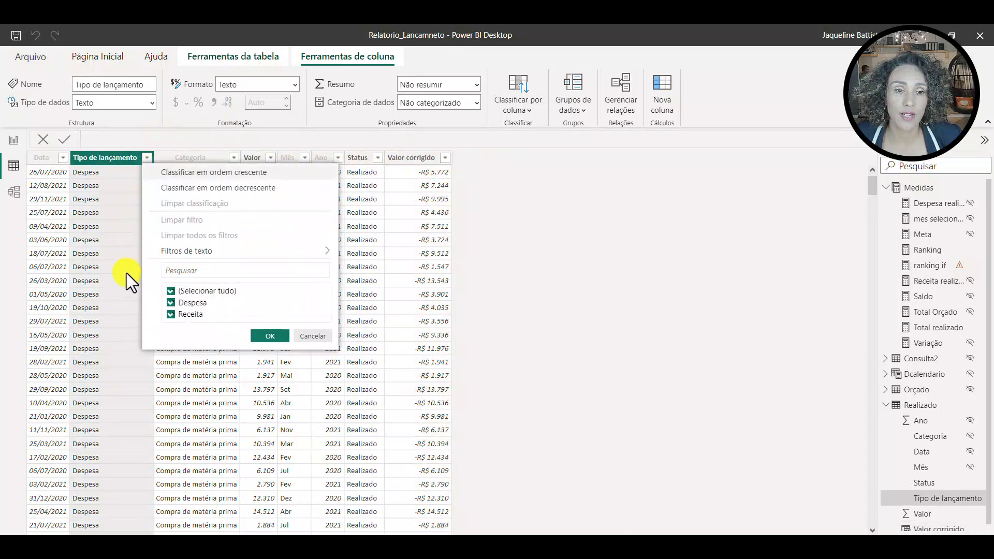
pyautogui.click(193, 303)
pyautogui.click(265, 336)
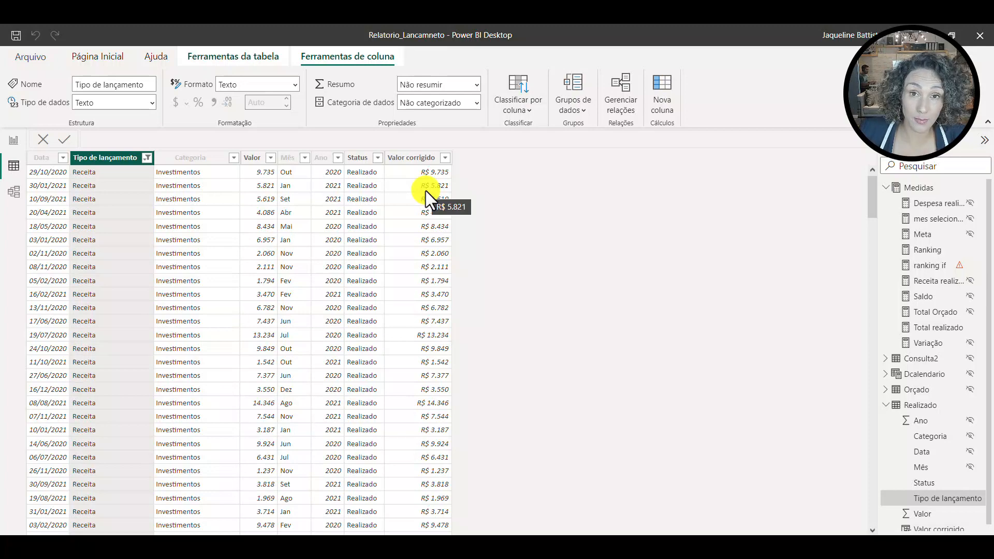
# Return to the report view and open the formula of the Ranking measure
pyautogui.click(12, 140)
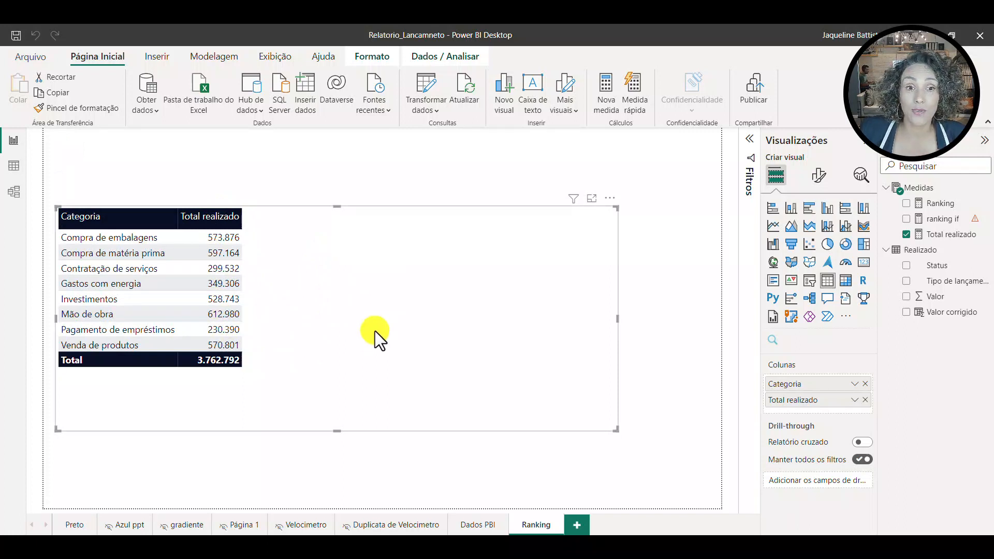
pyautogui.click(952, 208)
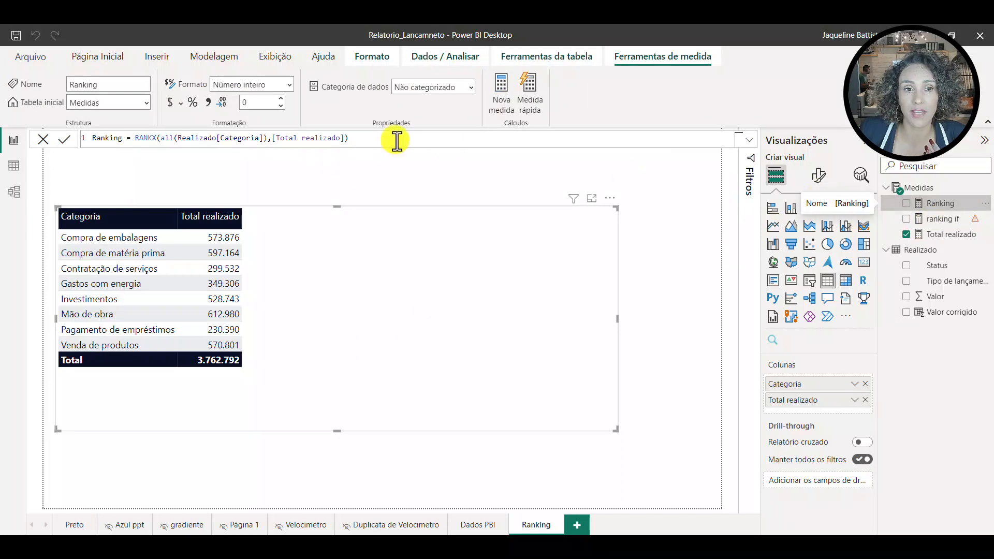
pyautogui.moveTo(133, 138); pyautogui.dragTo(164, 143)
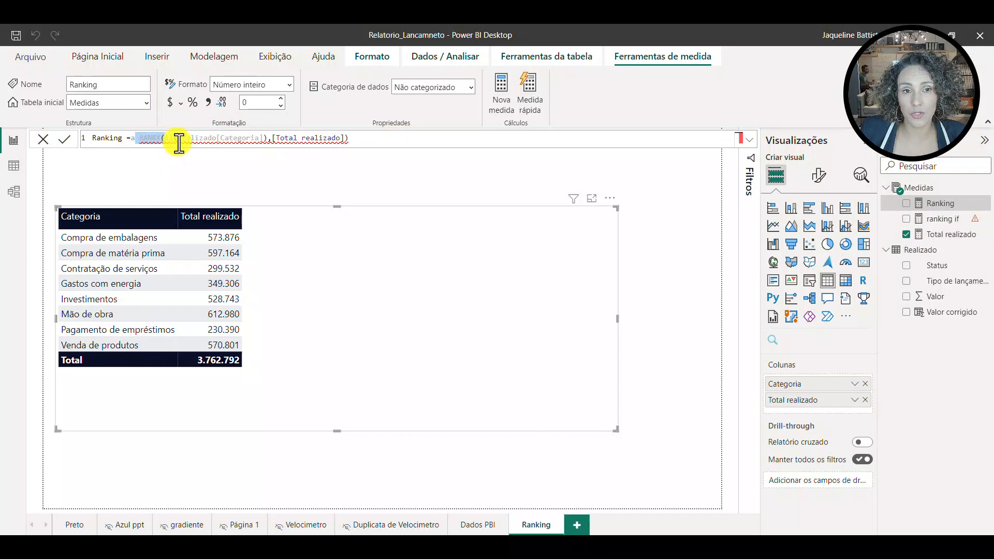
pyautogui.click(166, 141)
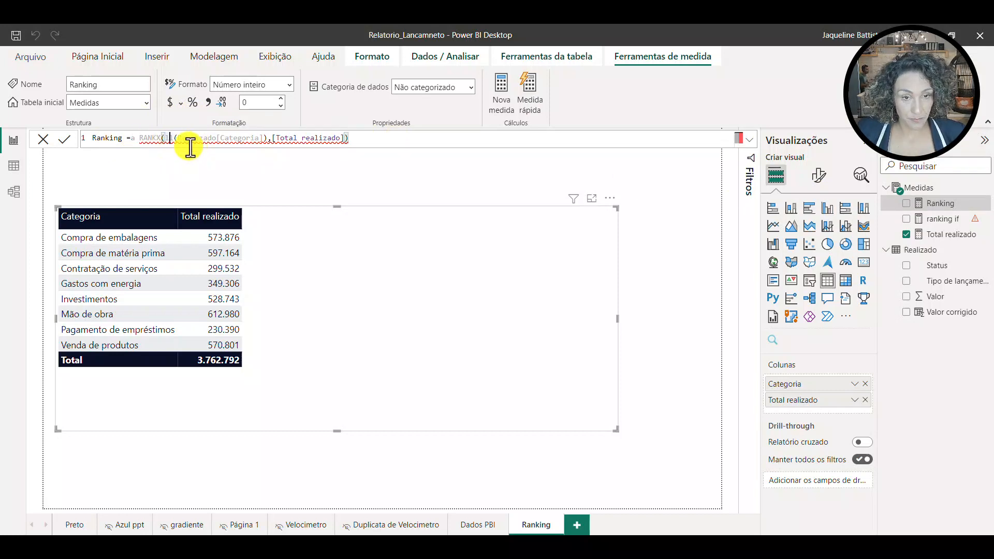
pyautogui.hotkey('ctrl', 'z')
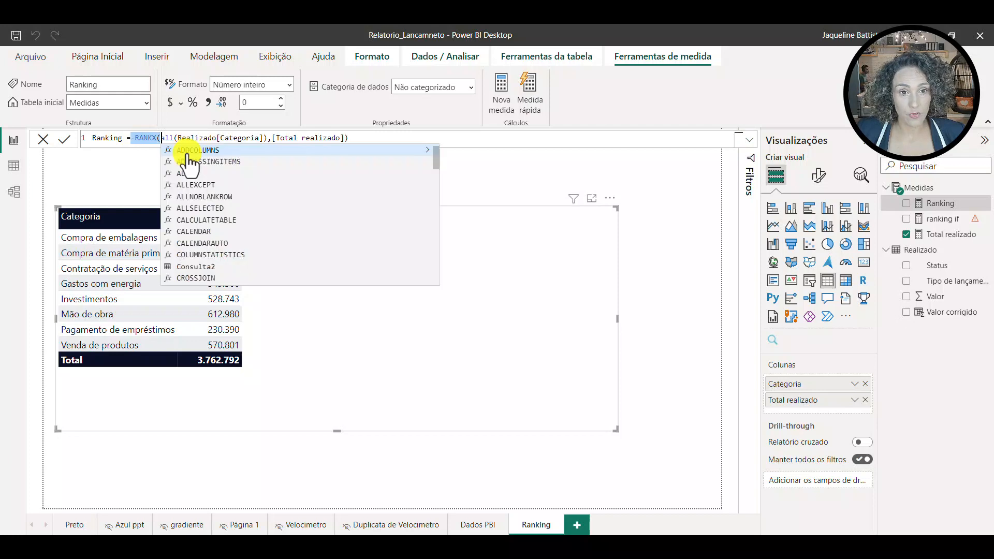
pyautogui.click(295, 138)
pyautogui.click(383, 141)
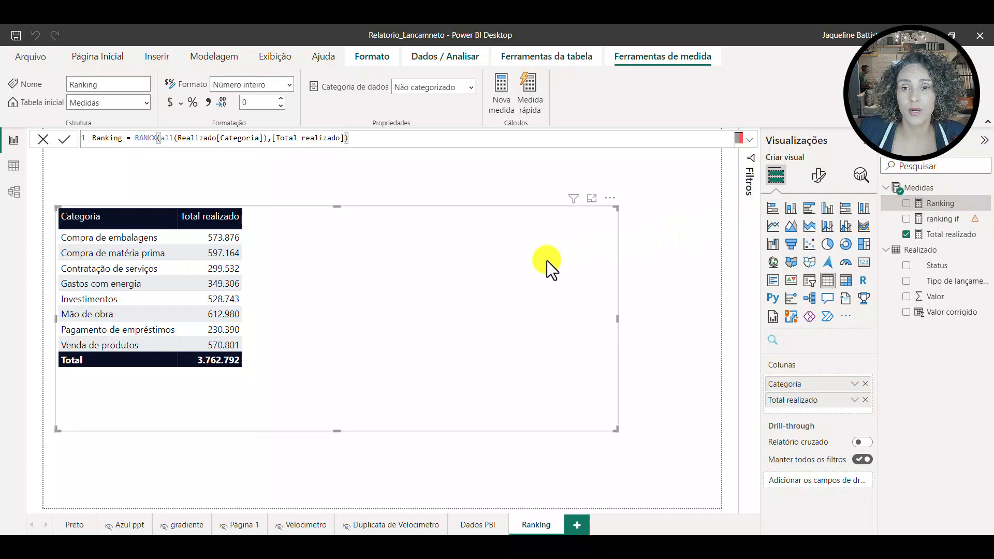
# Add the Ranking measure to the table visual that lists Categoria and Total realizado
pyautogui.moveTo(939, 205); pyautogui.dragTo(469, 276)
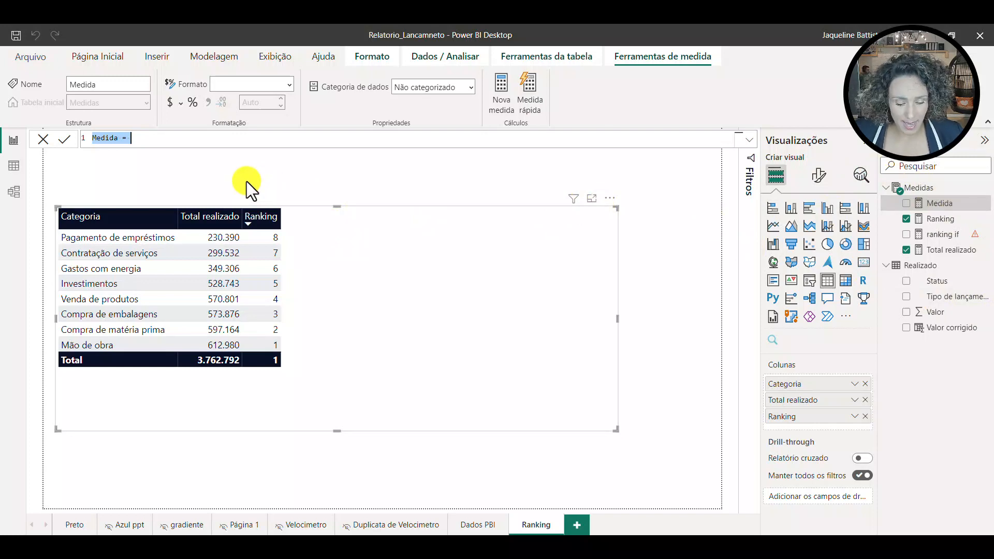
# Name the new measure Ranking se and start its formula with an IF function
pyautogui.write('Ranking')
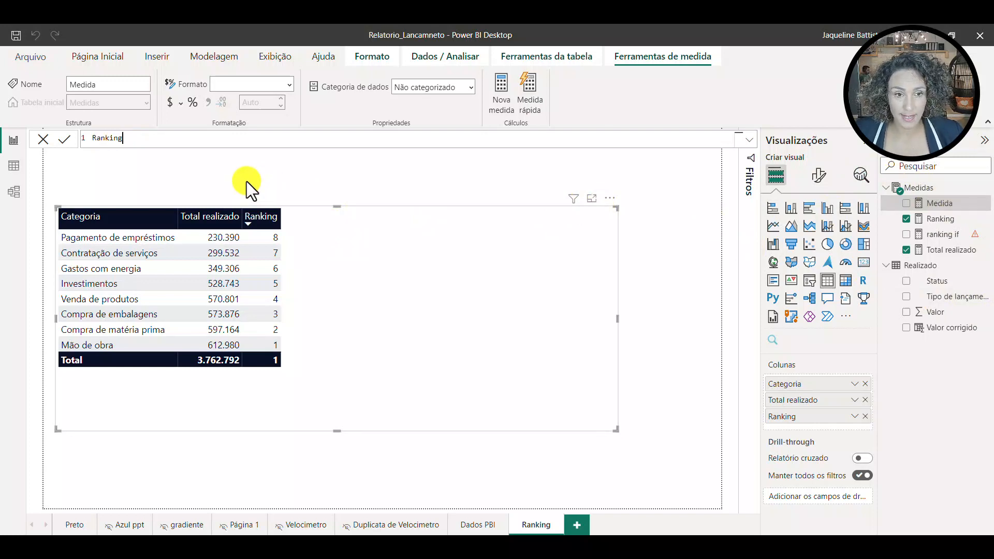
pyautogui.write(' se')
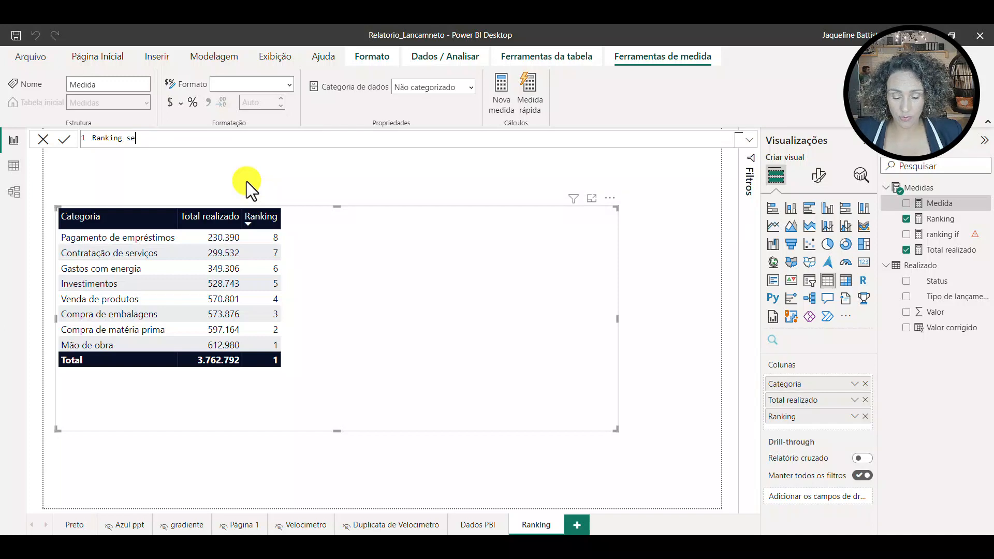
pyautogui.write(' = ')
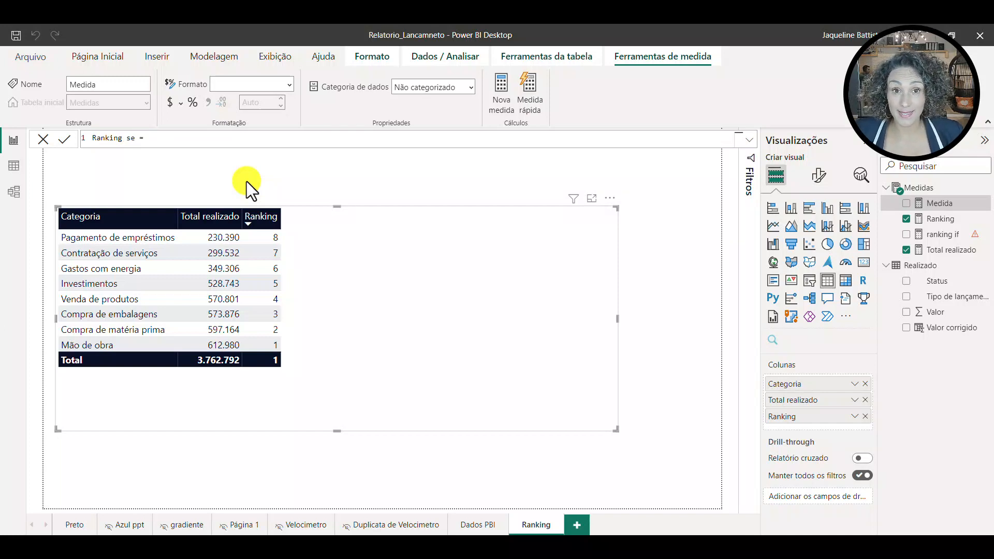
pyautogui.write('if')
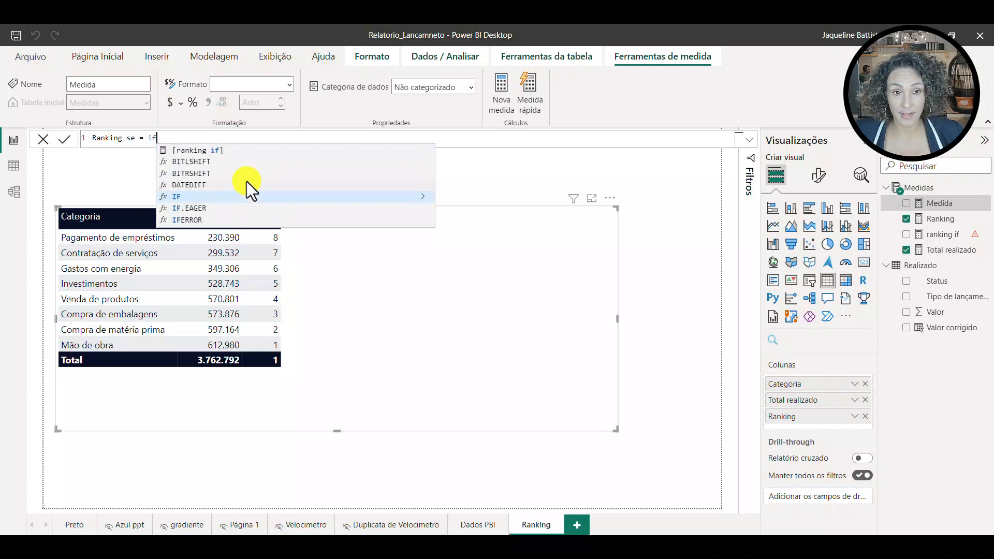
pyautogui.write('(')
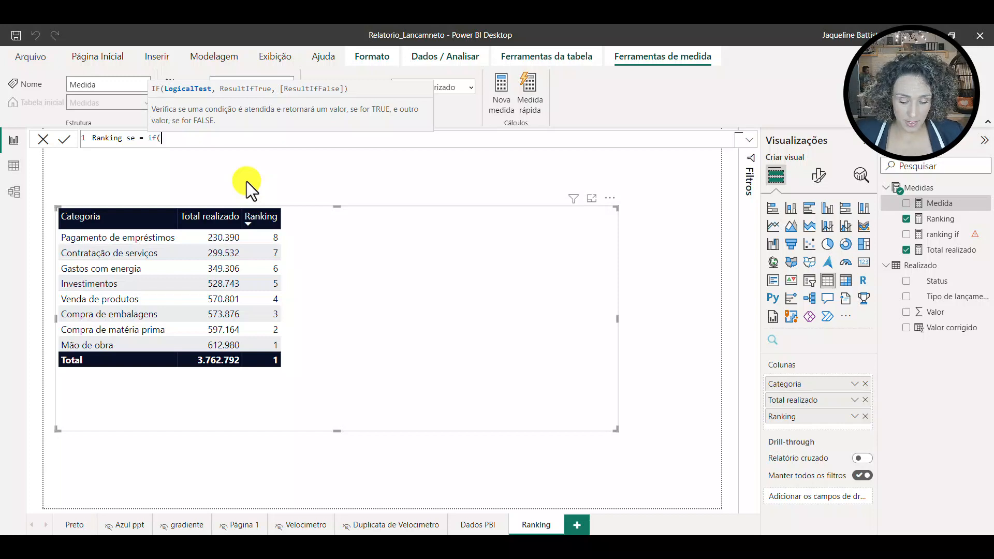
# Set the IF function's logical test to [Ranking]<=5
pyautogui.write('ranki')
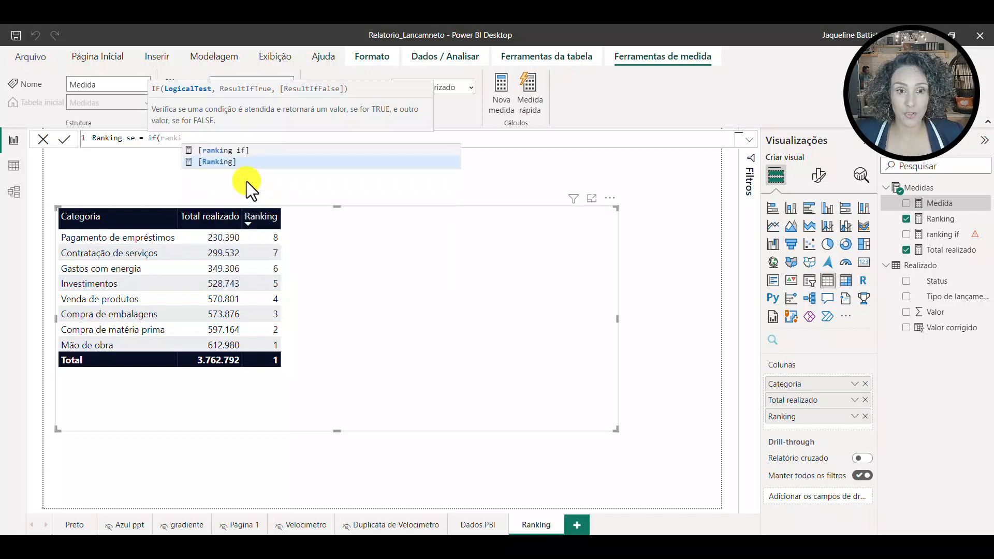
pyautogui.press('Tab')
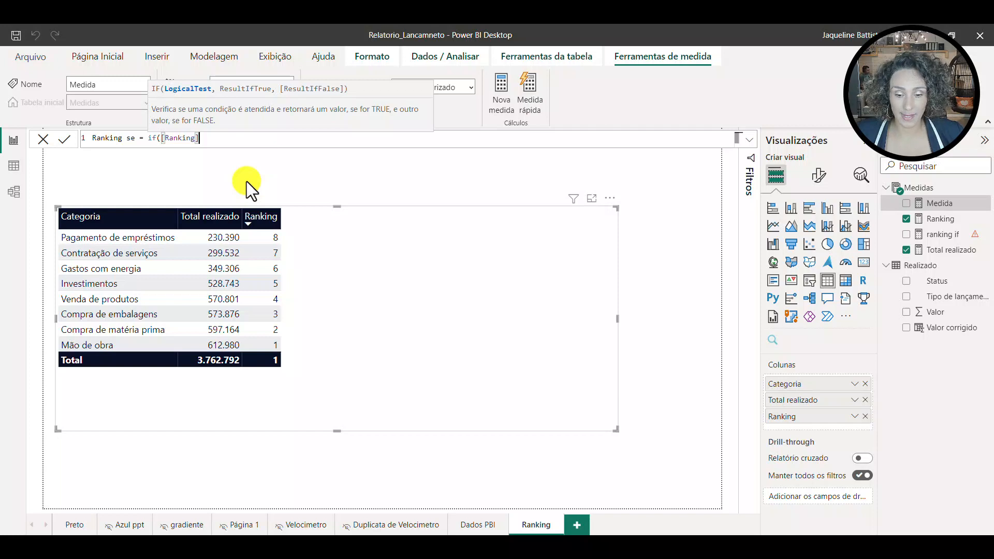
pyautogui.write('<=')
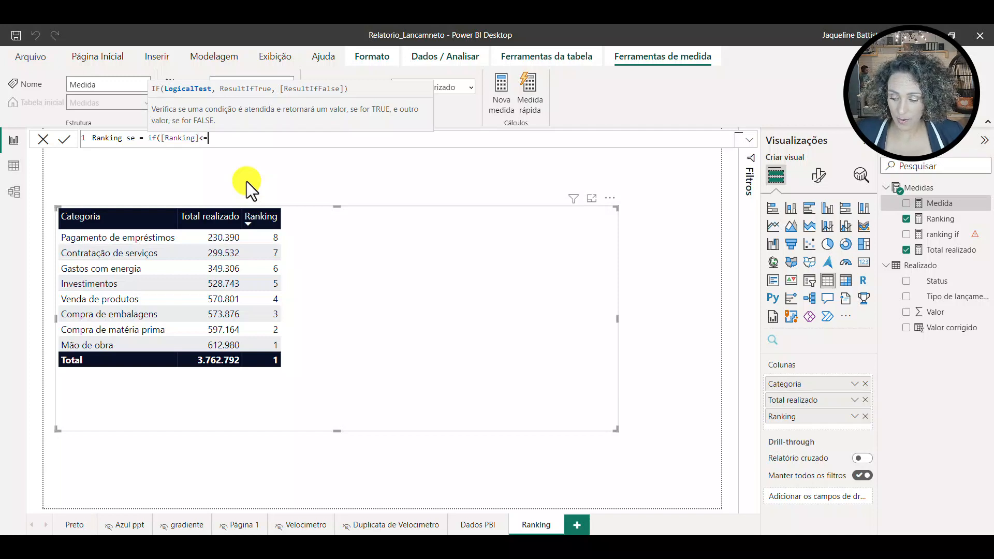
pyautogui.write('5')
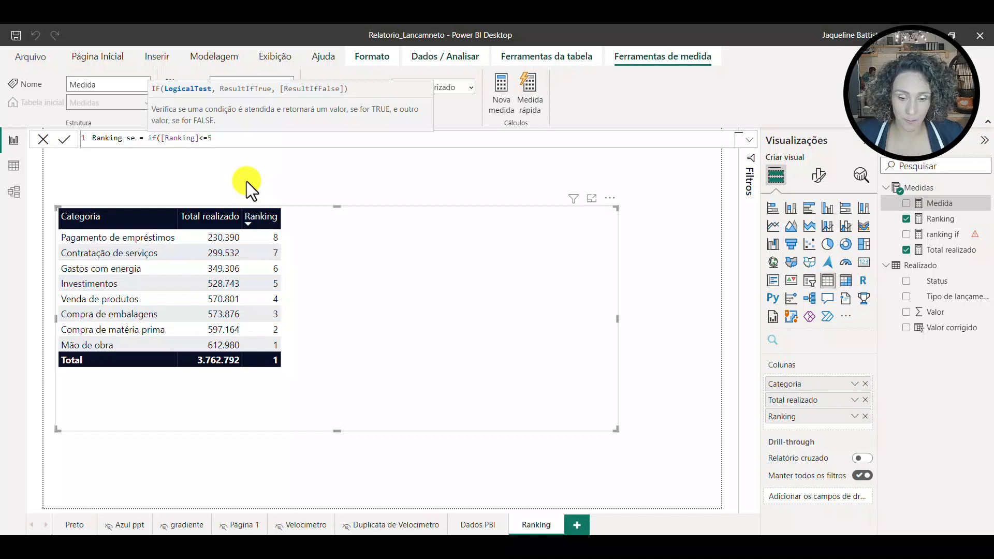
pyautogui.write(',')
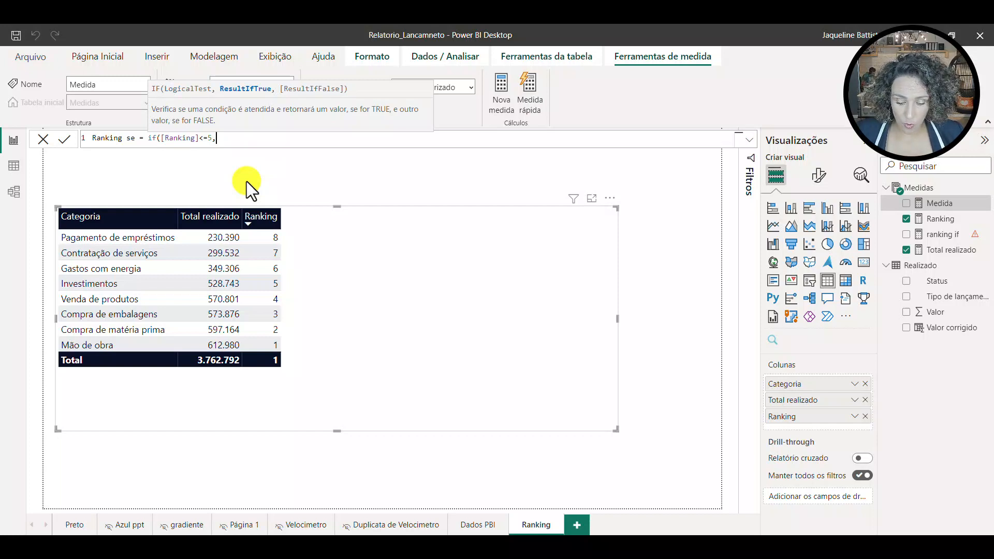
# Set the IF function's true result to the [Total realizado] measure
pyautogui.write('tota')
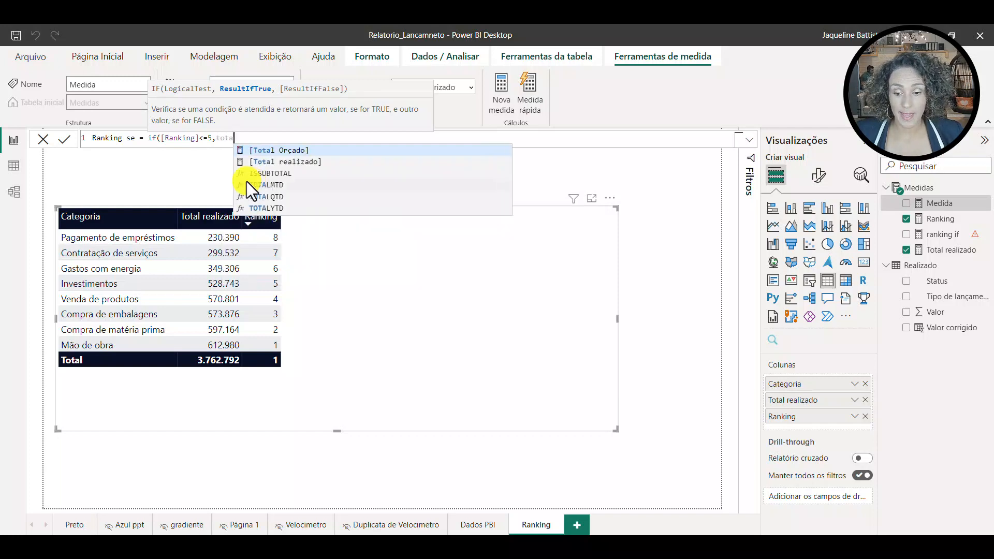
pyautogui.press('Down')
pyautogui.press('Tab')
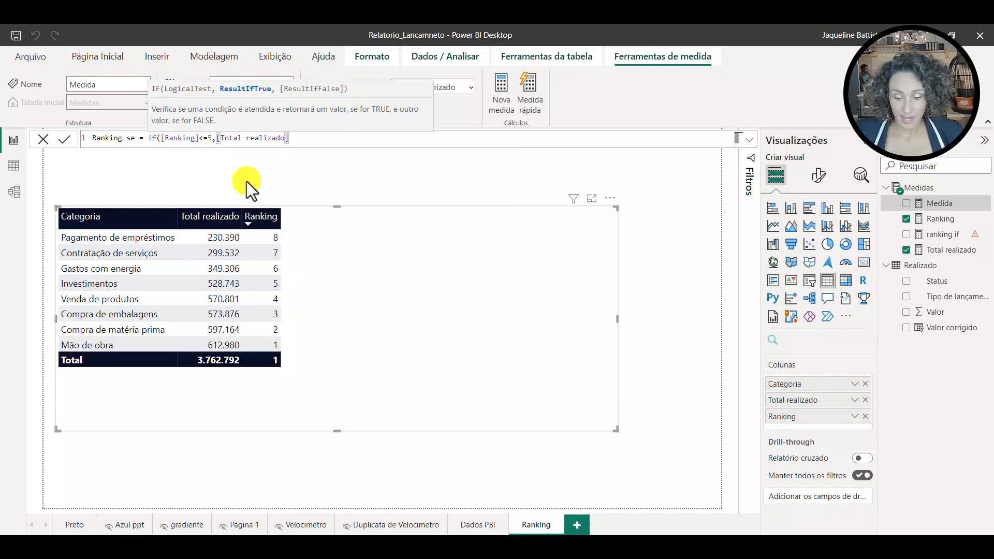
pyautogui.write(',')
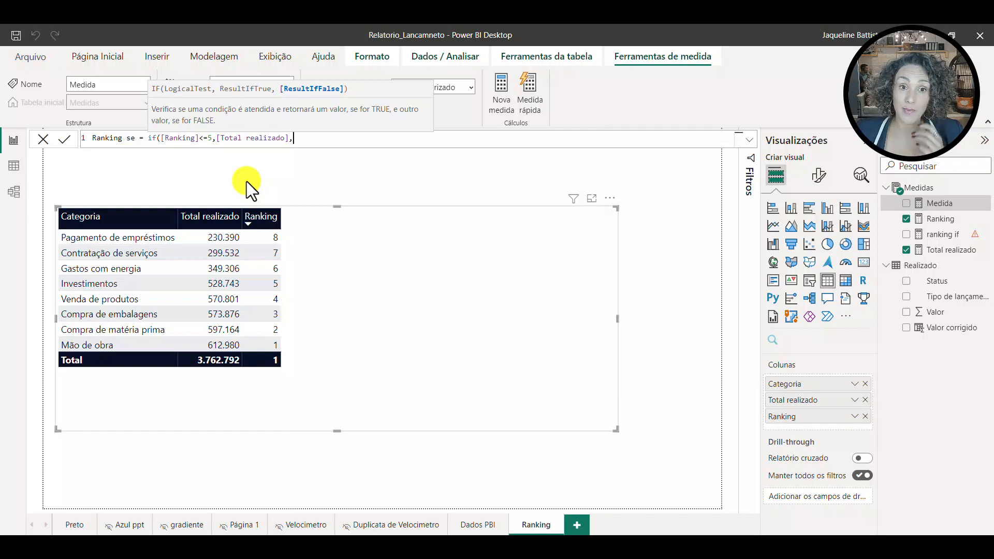
# Set the IF function's false result to BLANK(), close the function and commit the Ranking se measure
pyautogui.write('bla')
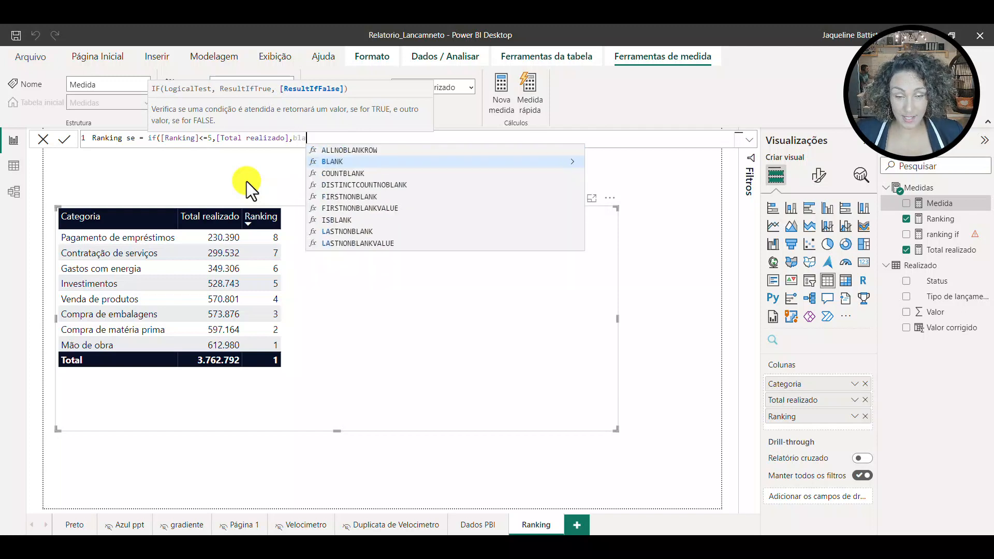
pyautogui.write('nc')
pyautogui.press('BackSpace')
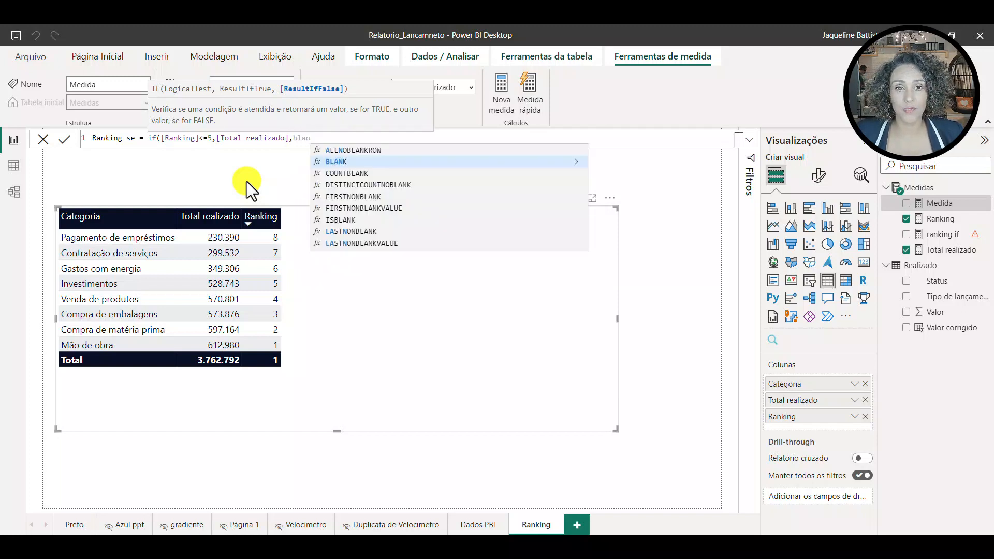
pyautogui.press('Tab')
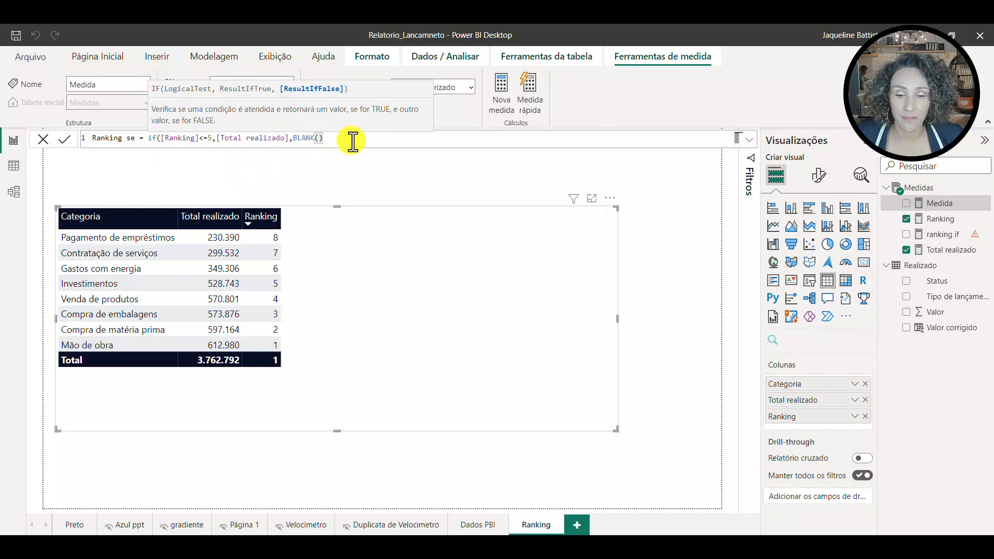
pyautogui.write(')')
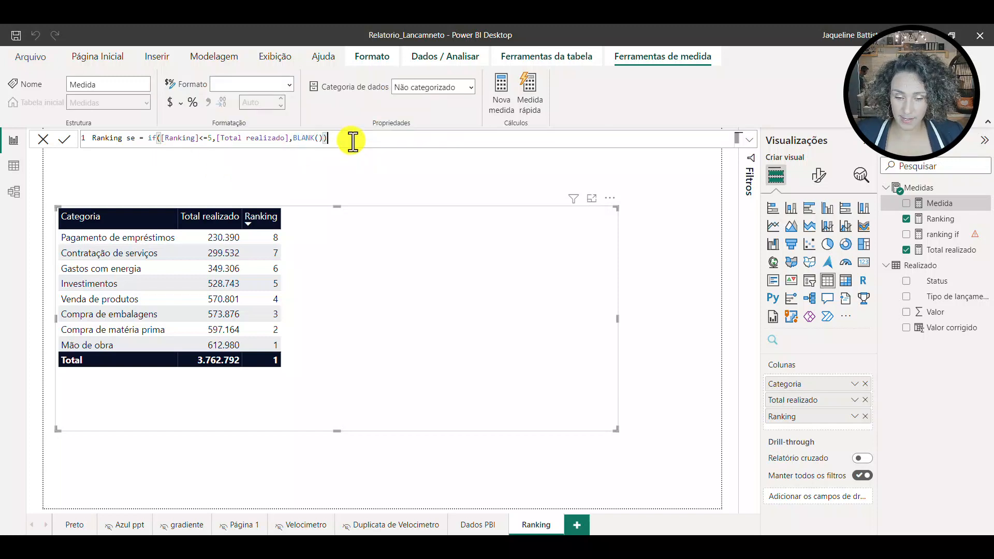
pyautogui.press('Return')
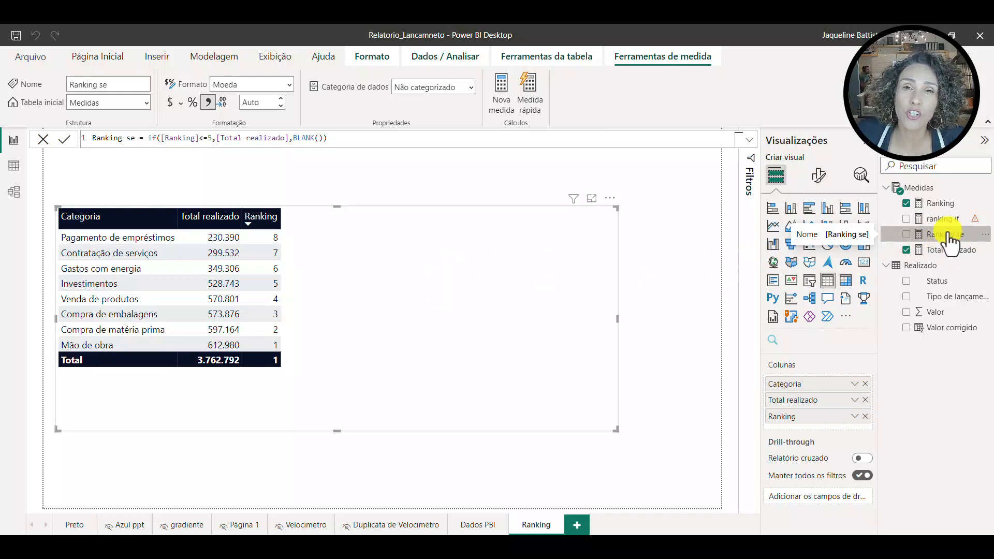
# Add the Ranking se measure to the table visual and sort the table by Ranking in ascending order
pyautogui.moveTo(952, 240); pyautogui.dragTo(448, 298)
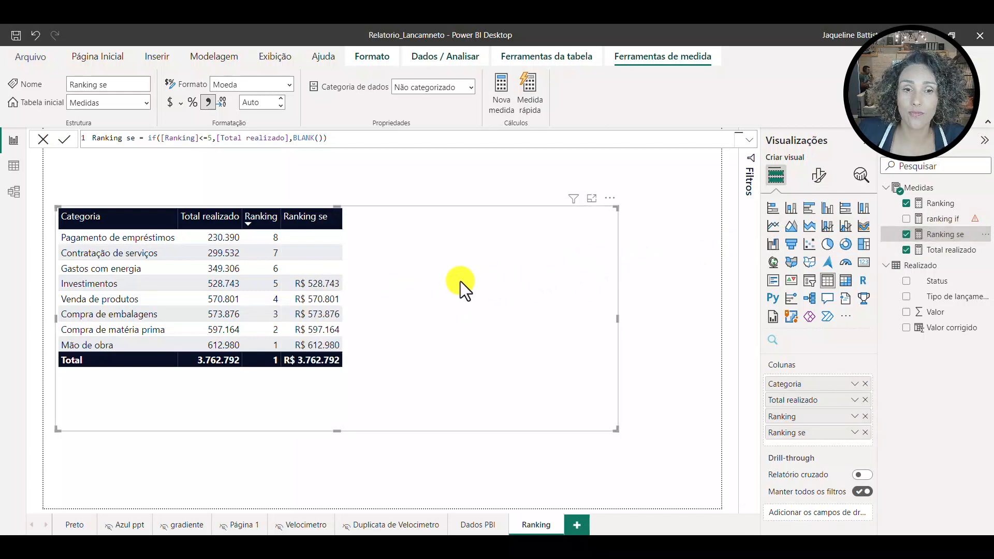
pyautogui.click(267, 218)
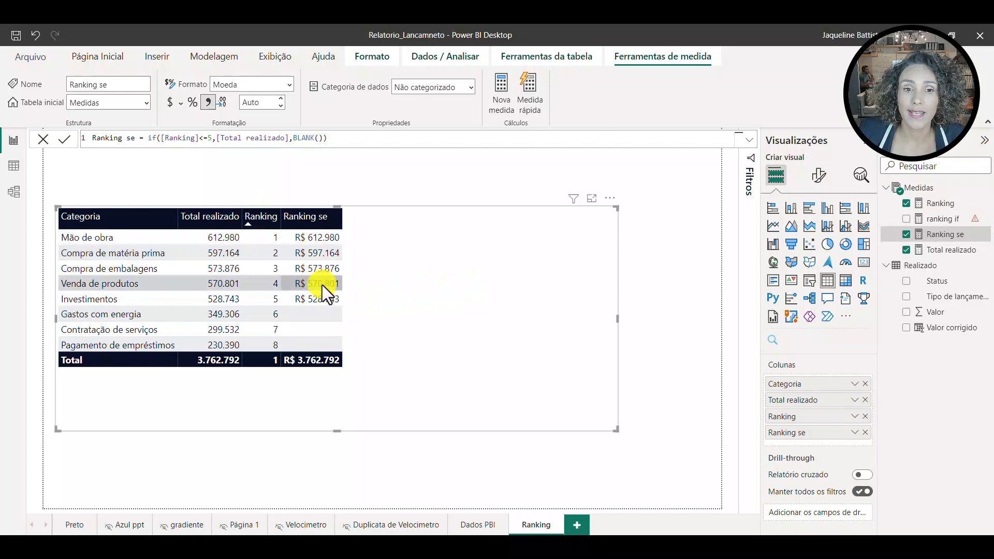